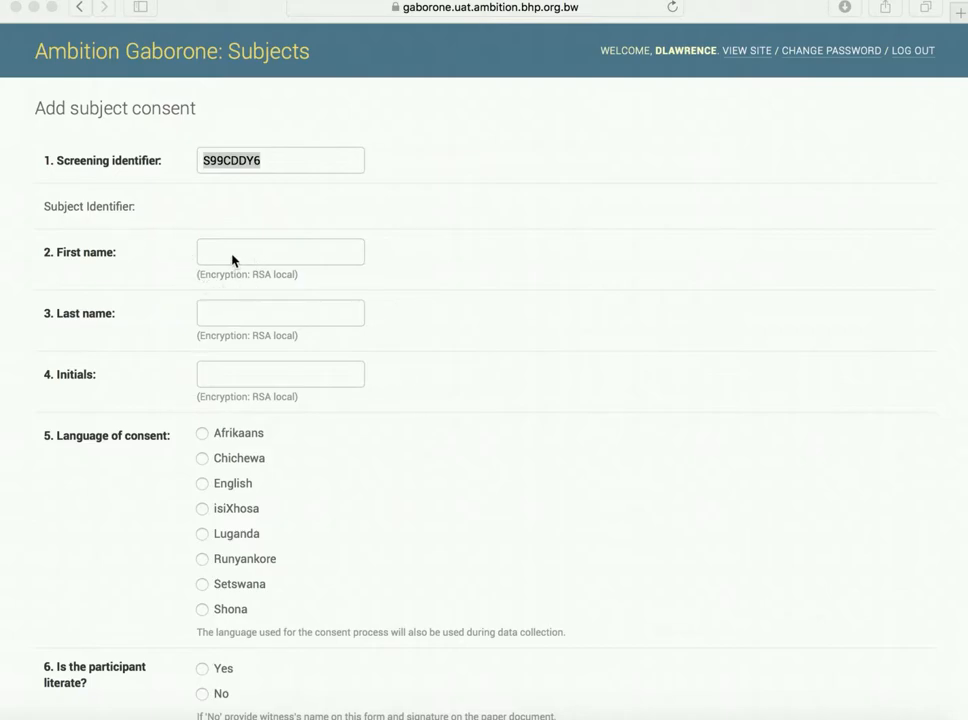
Step: Enter the participant's first name, last name and initials on the consent form
left_click(232, 254)
left_click(233, 251)
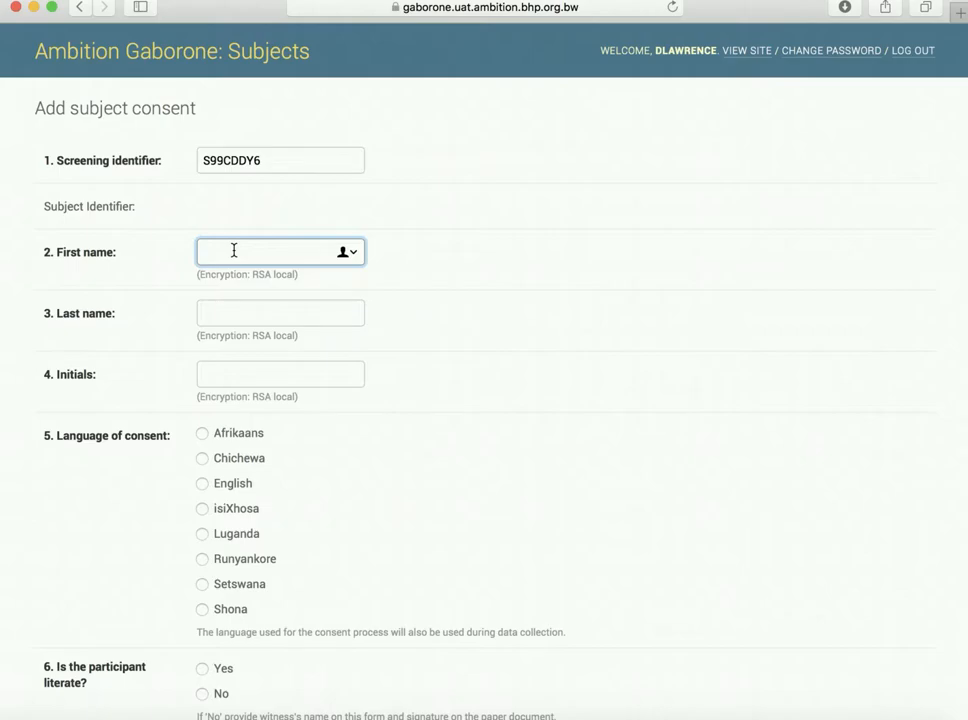
key("Tab")
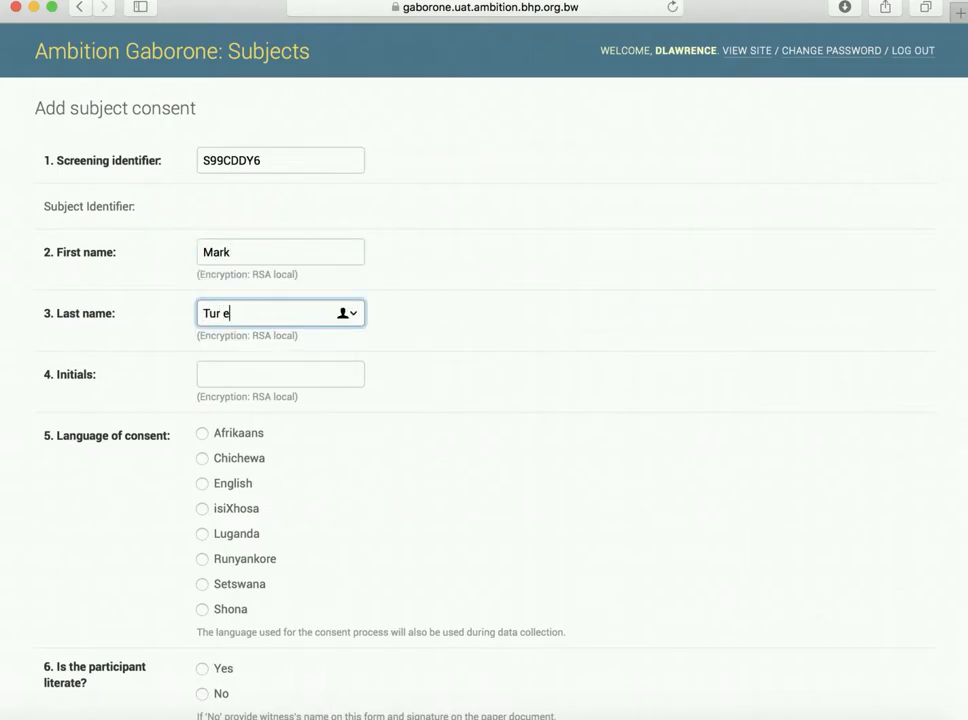
key("Tab")
type("MT")
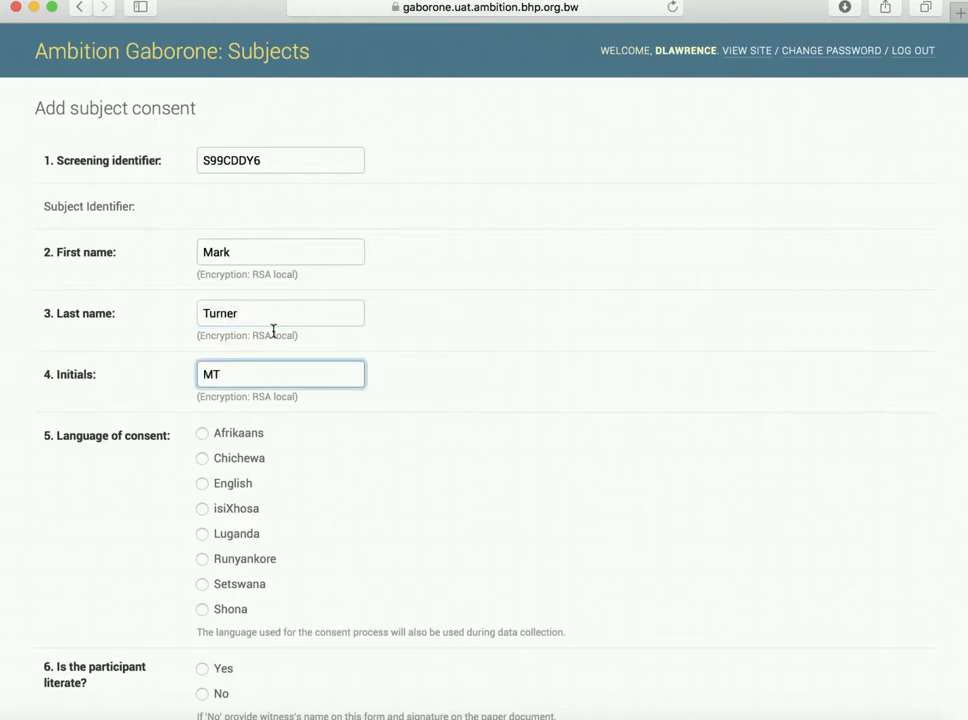
Step: Set the language of consent to English and mark the participant as literate
left_click(207, 485)
scroll(390, 504, "down", 4)
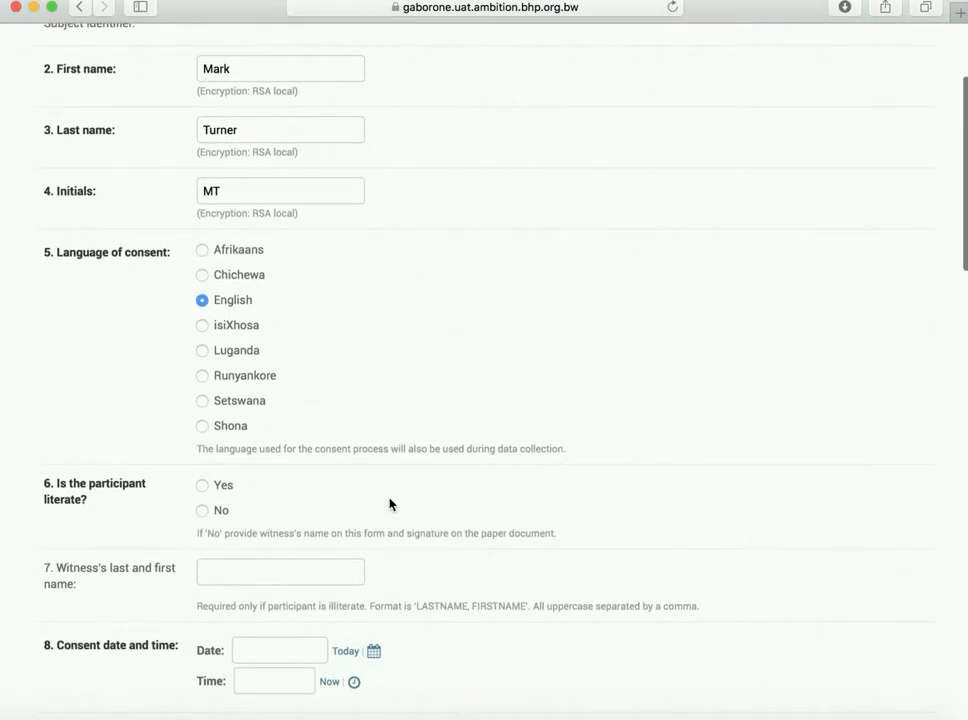
scroll(390, 504, "down", 2)
left_click(203, 421)
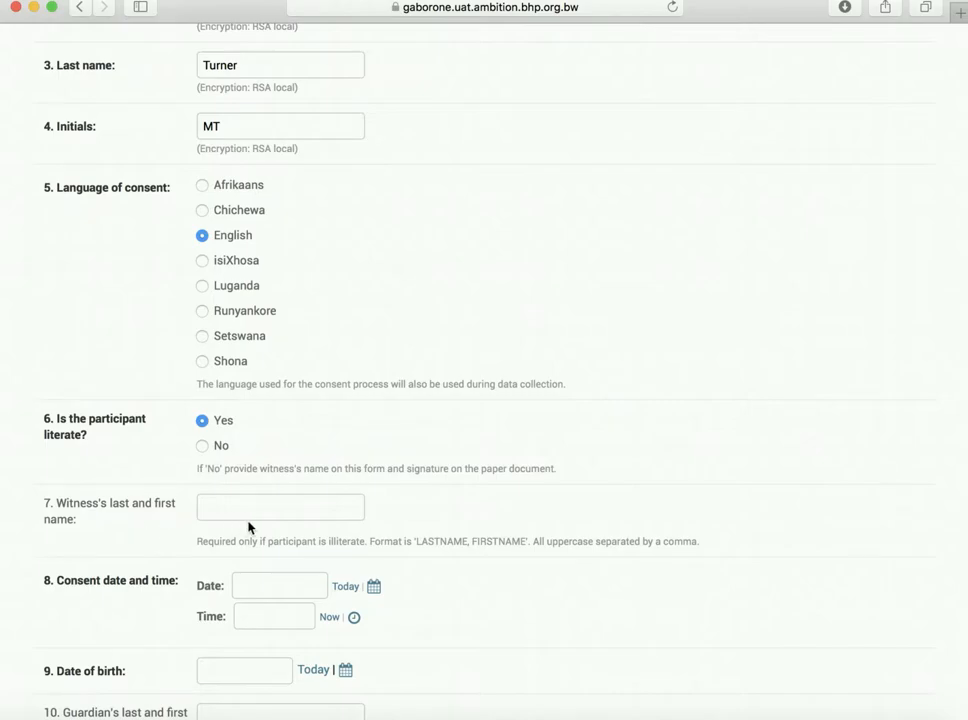
scroll(492, 522, "down", 1)
scroll(492, 522, "down", 5)
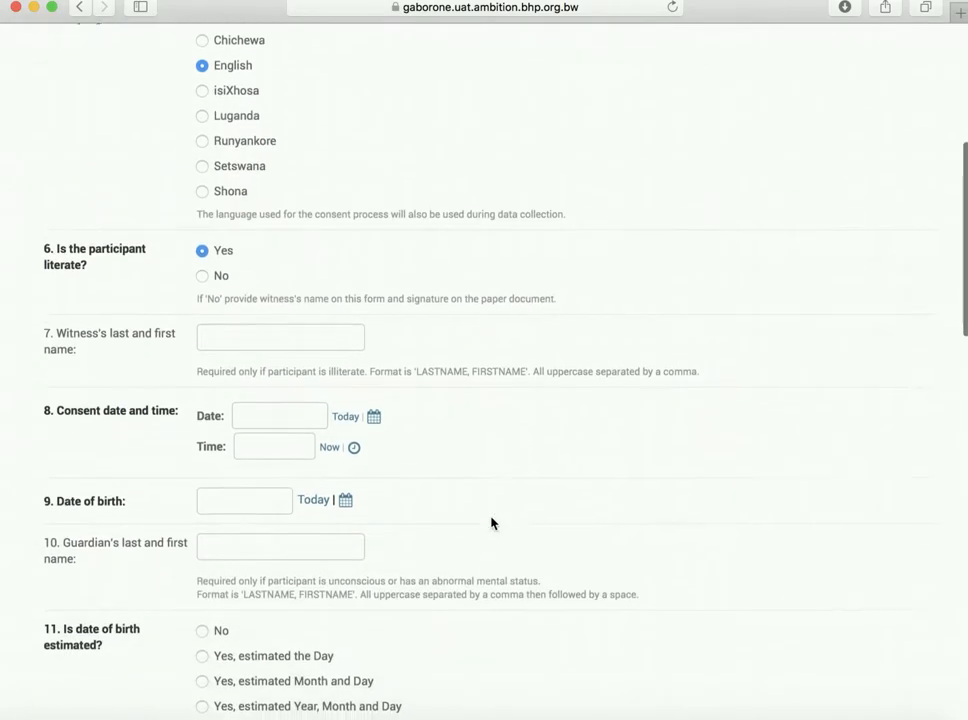
Step: Set consent date to today and time to now, and date of birth to 1998-01-01
left_click(345, 414)
left_click(333, 445)
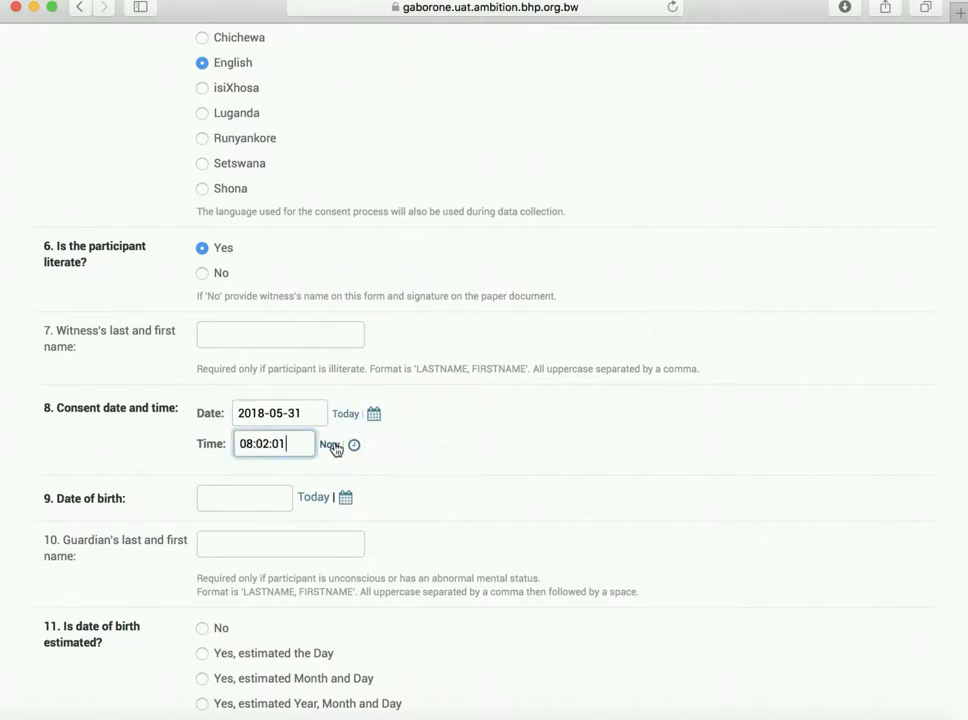
left_click(243, 496)
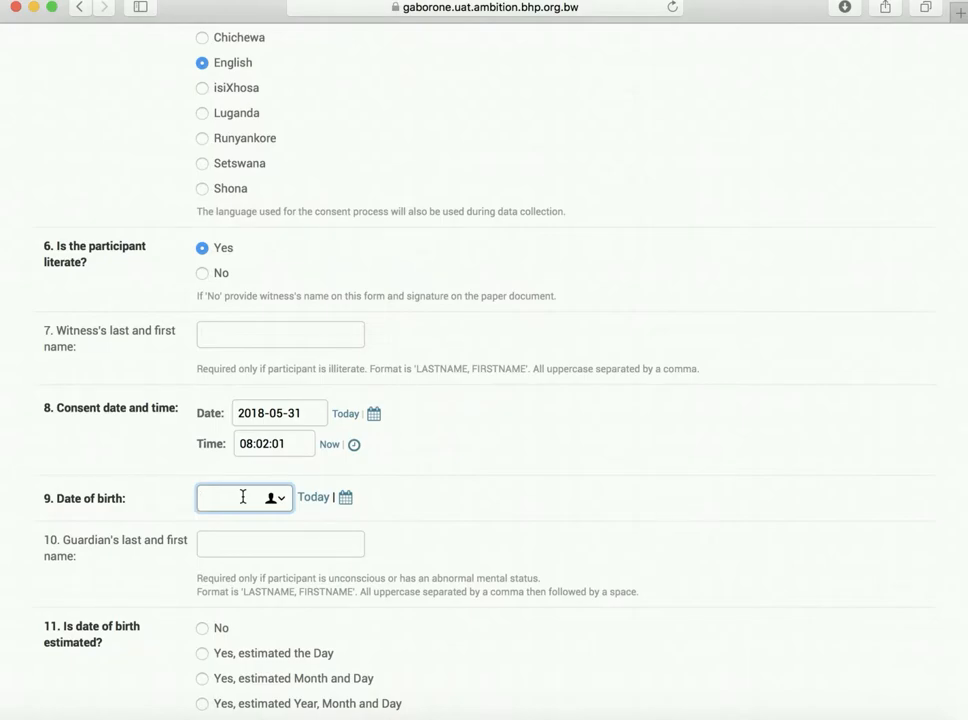
type("1998-01-01")
left_click(232, 542)
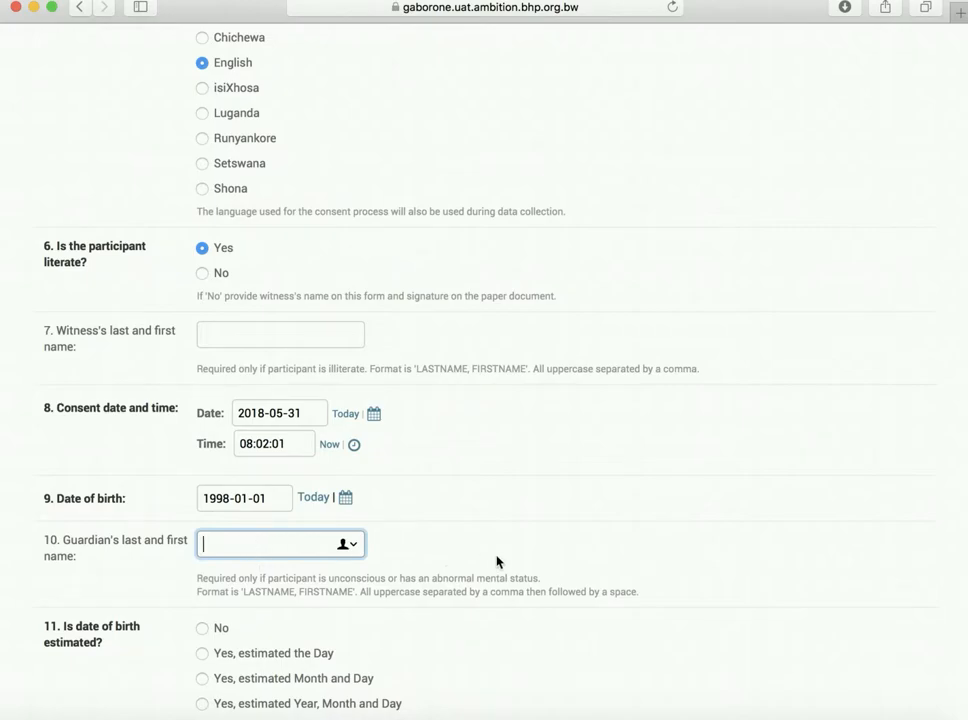
Step: Mark the date of birth as not estimated
scroll(497, 562, "down", 1)
scroll(497, 562, "down", 5)
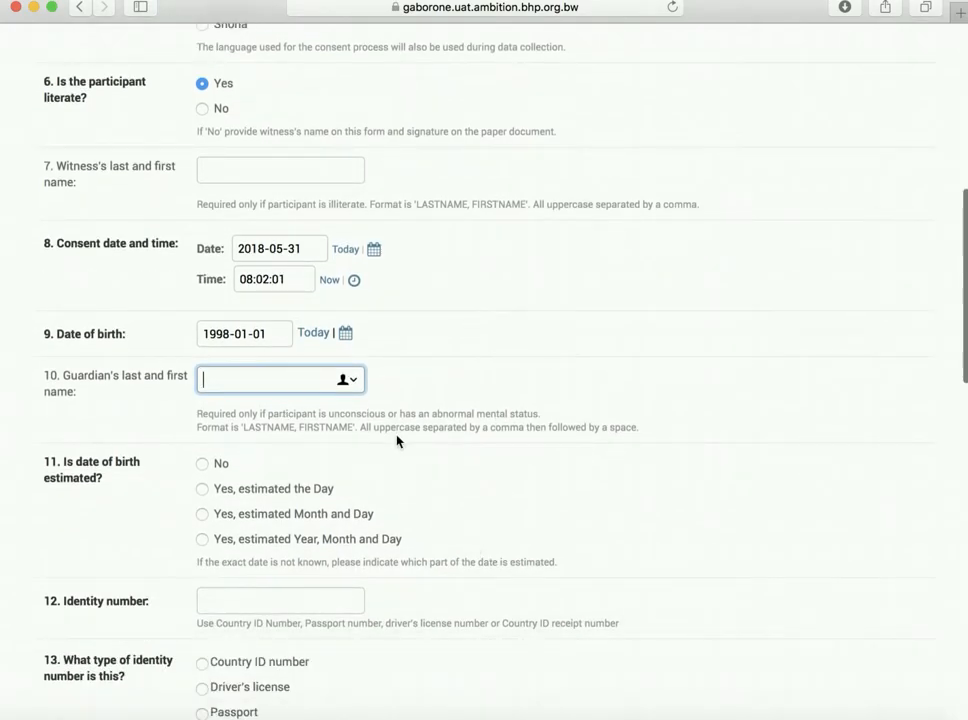
scroll(433, 442, "down", 6)
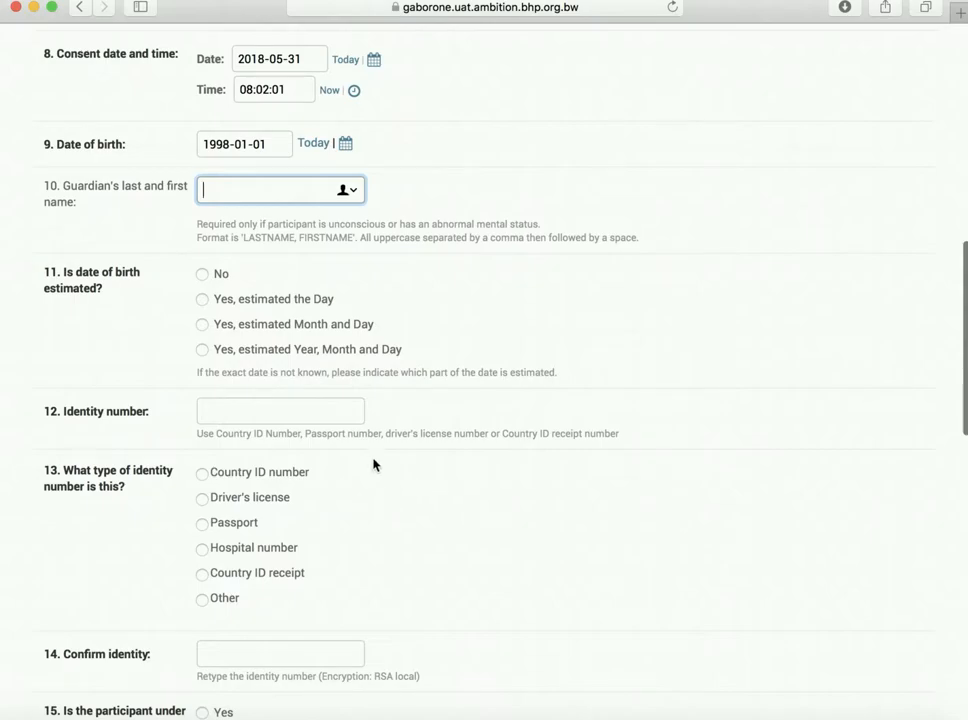
left_click(222, 275)
scroll(389, 501, "down", 4)
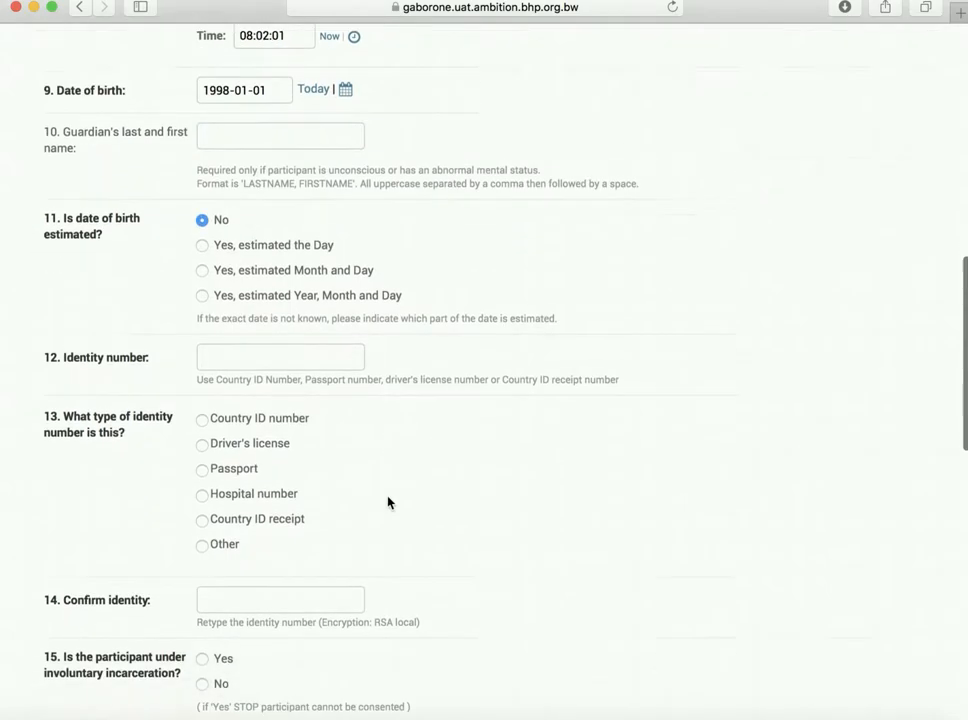
Step: Enter the participant's identity number as a Country ID number and confirm it
left_click(272, 294)
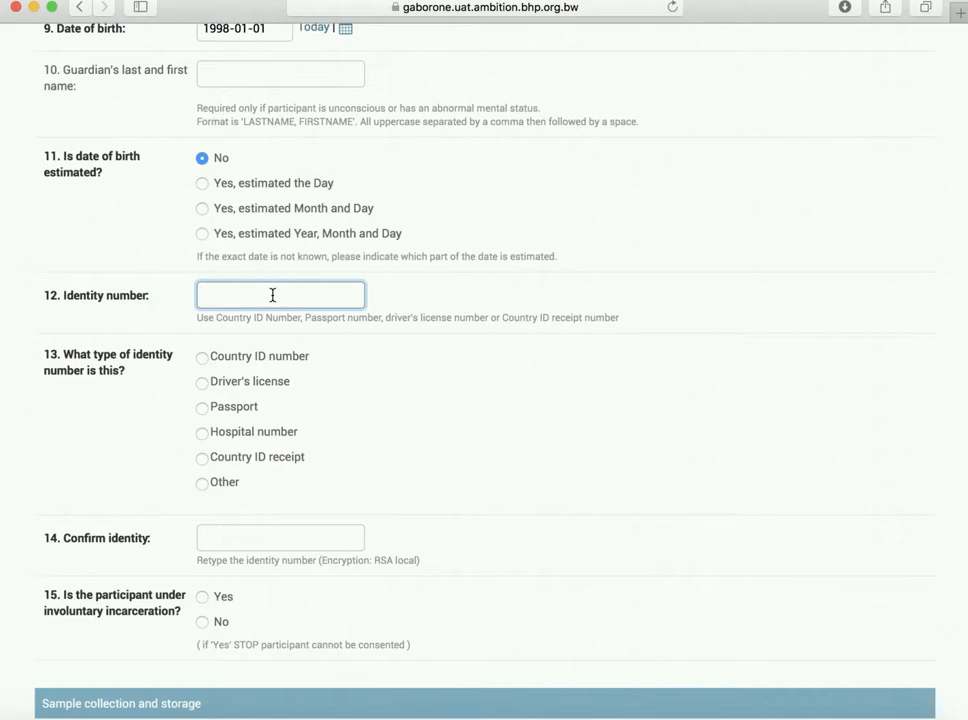
left_click(203, 358)
left_click(235, 536)
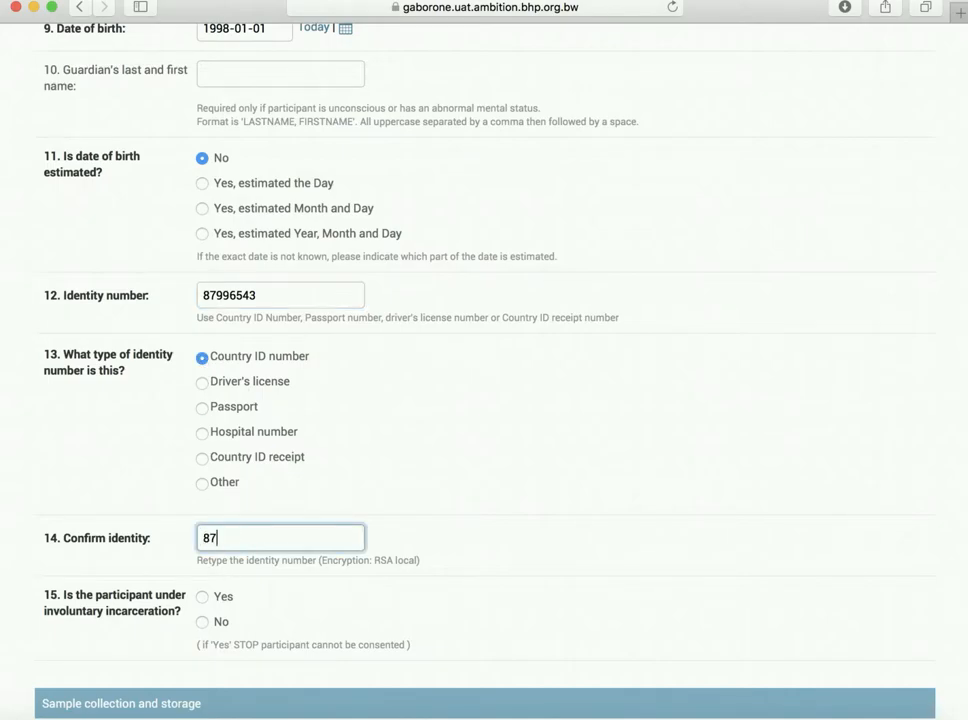
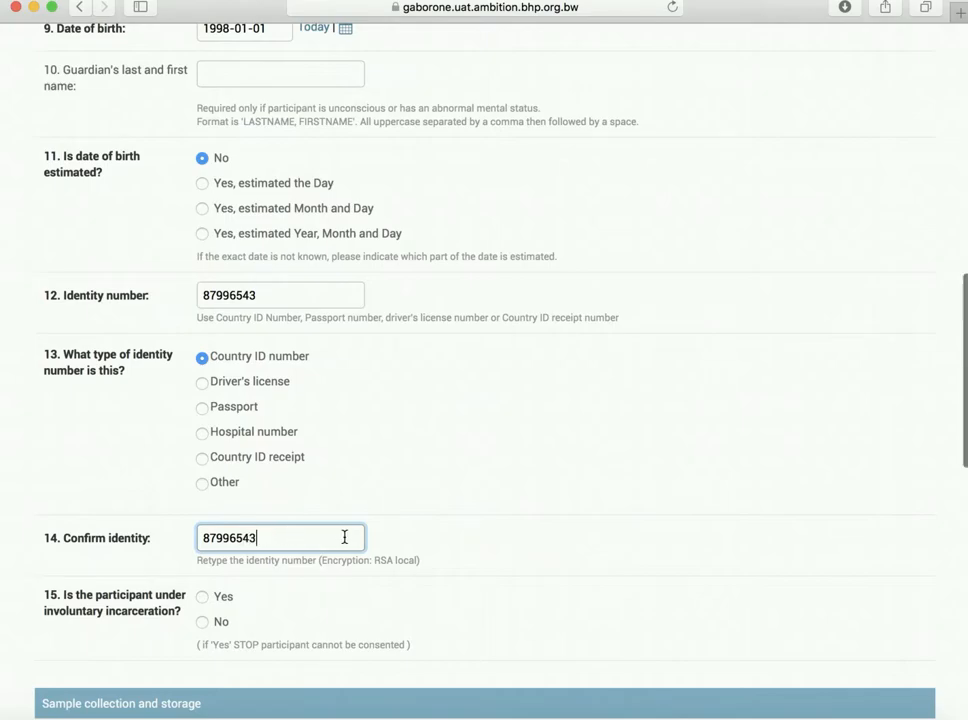
scroll(344, 537, "down", 3)
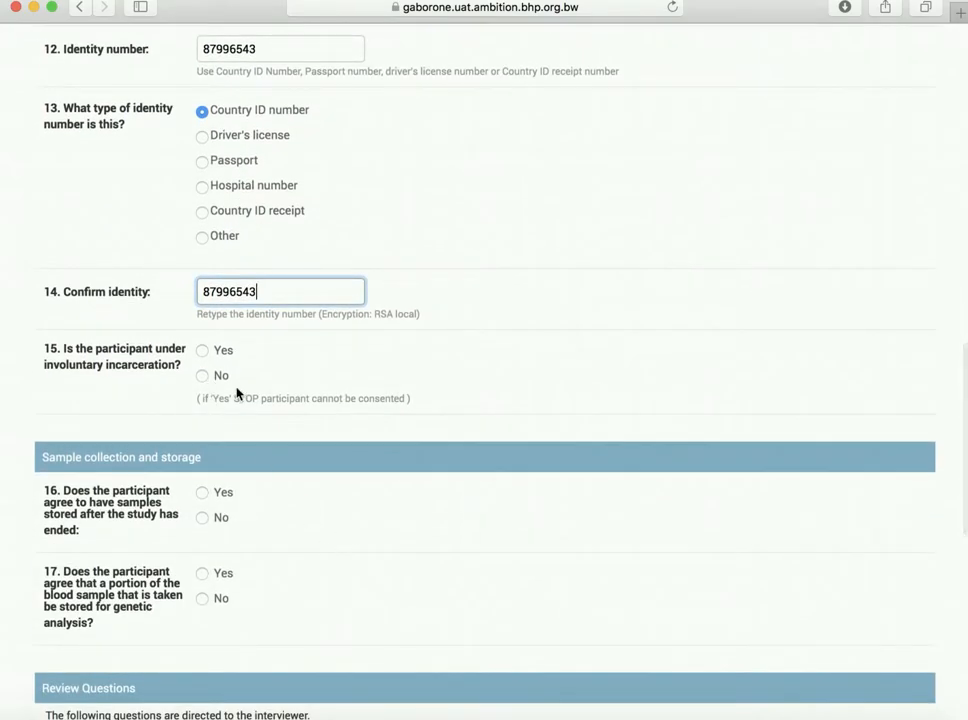
Step: Answer No to involuntary incarceration and Yes to storing samples and blood for genetic analysis
left_click(206, 380)
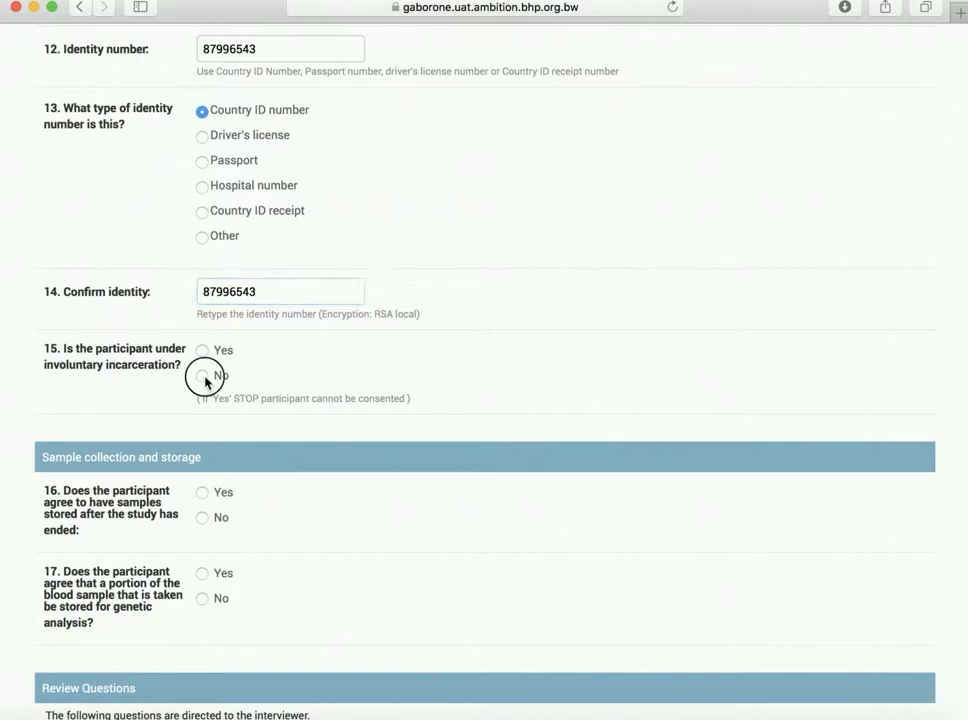
scroll(332, 457, "down", 3)
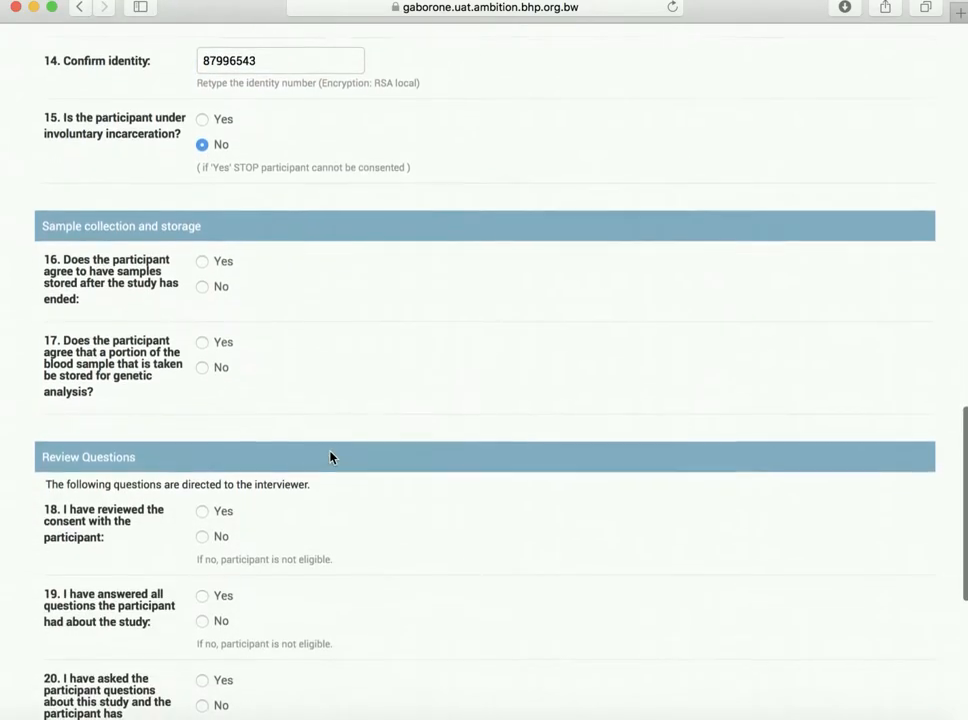
left_click(205, 261)
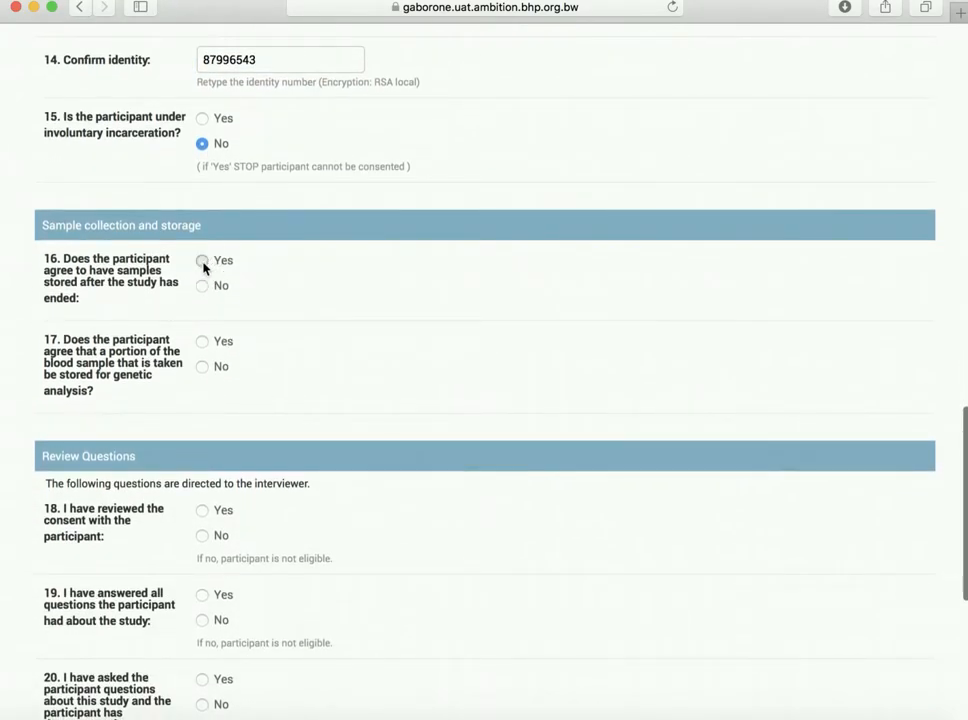
left_click(203, 343)
scroll(361, 391, "down", 1)
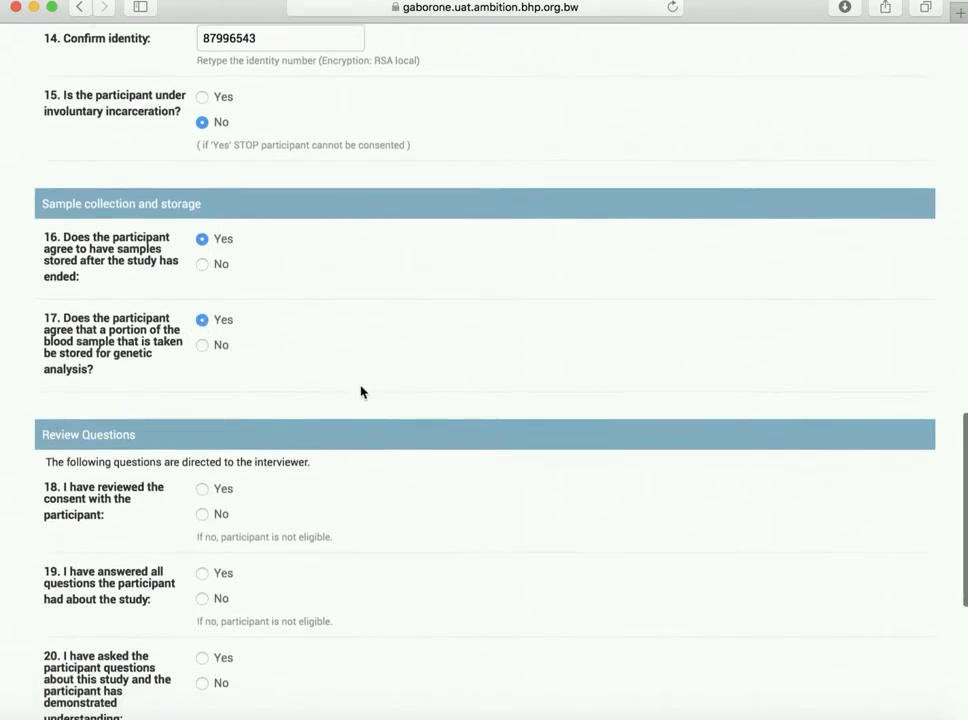
scroll(361, 391, "down", 5)
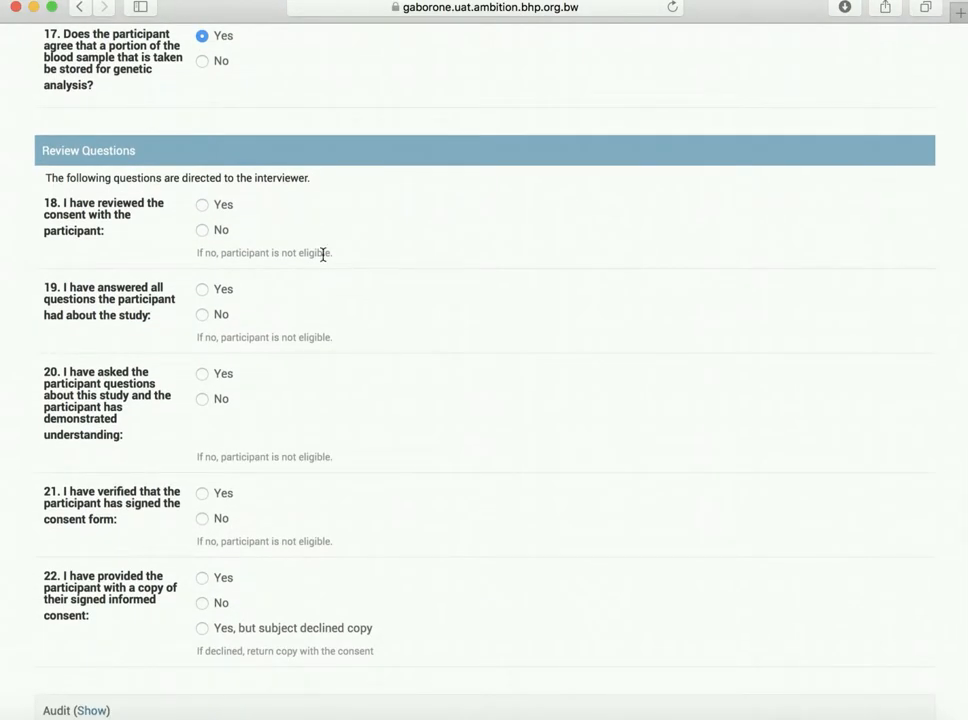
Step: Answer Yes to interviewer questions 18–22: reviewed, questions answered, understood, signed, copy provided
left_click(203, 207)
left_click(203, 291)
left_click(203, 374)
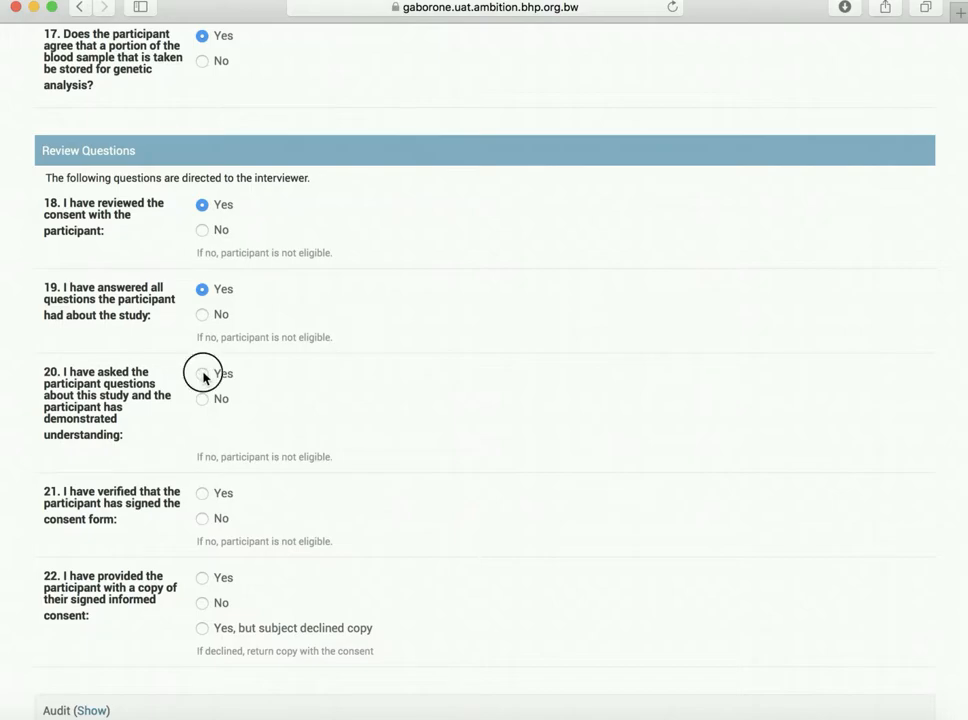
left_click(203, 495)
left_click(202, 578)
scroll(521, 566, "down", 3)
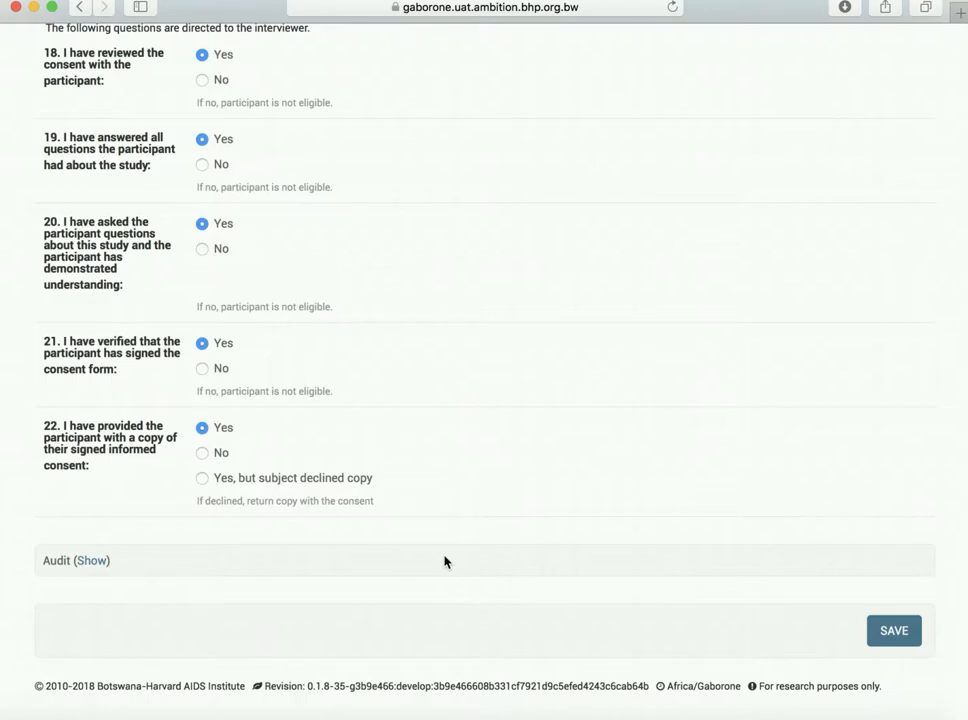
Step: Save the completed consent form, recording Subject Consent v1 dated 31/05/2018
left_click(889, 633)
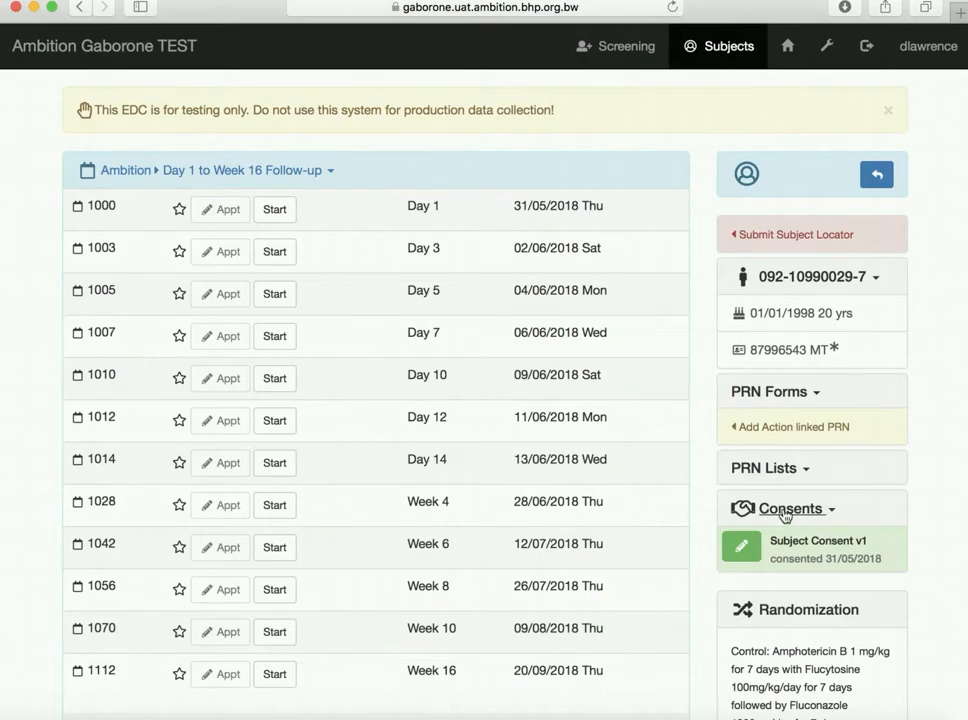
Step: From the participant's dashboard, start the pending Subject Locator action item
left_click(742, 548)
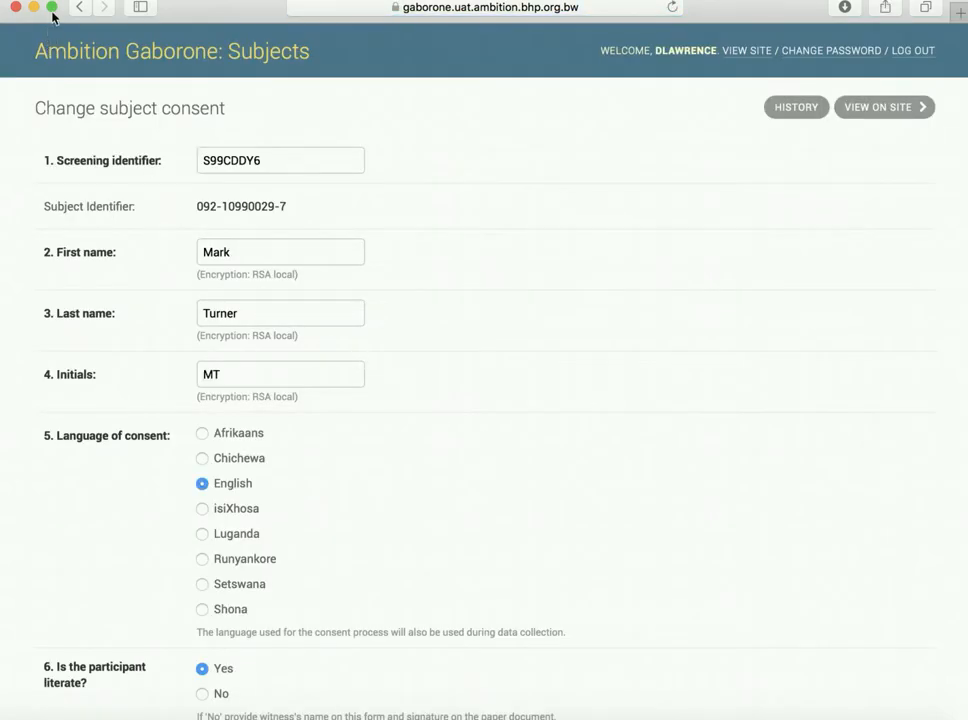
left_click(81, 10)
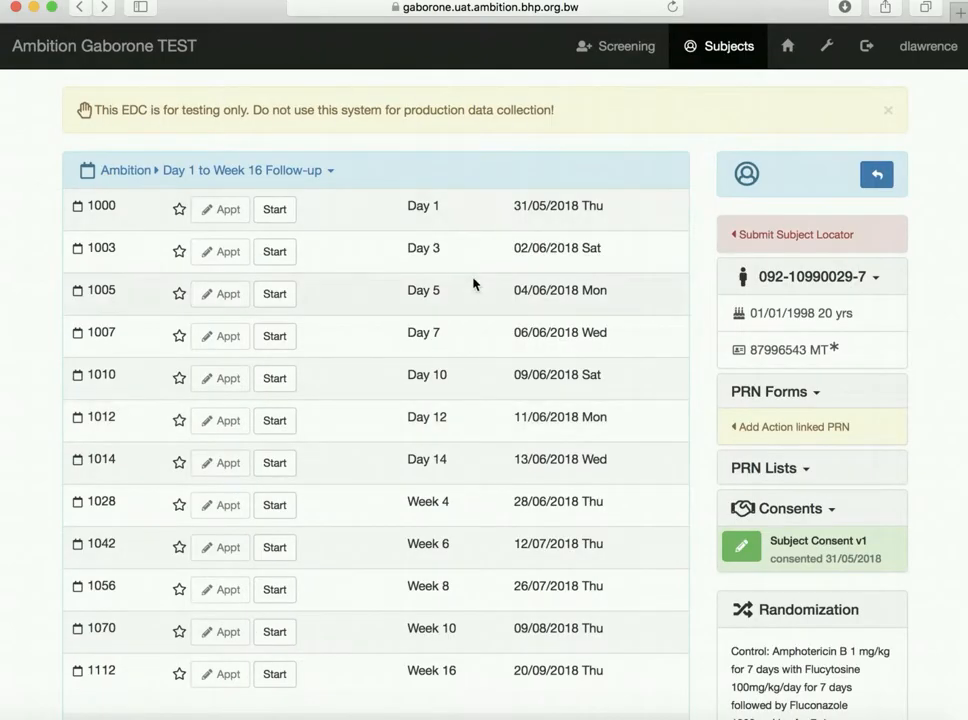
left_click(787, 238)
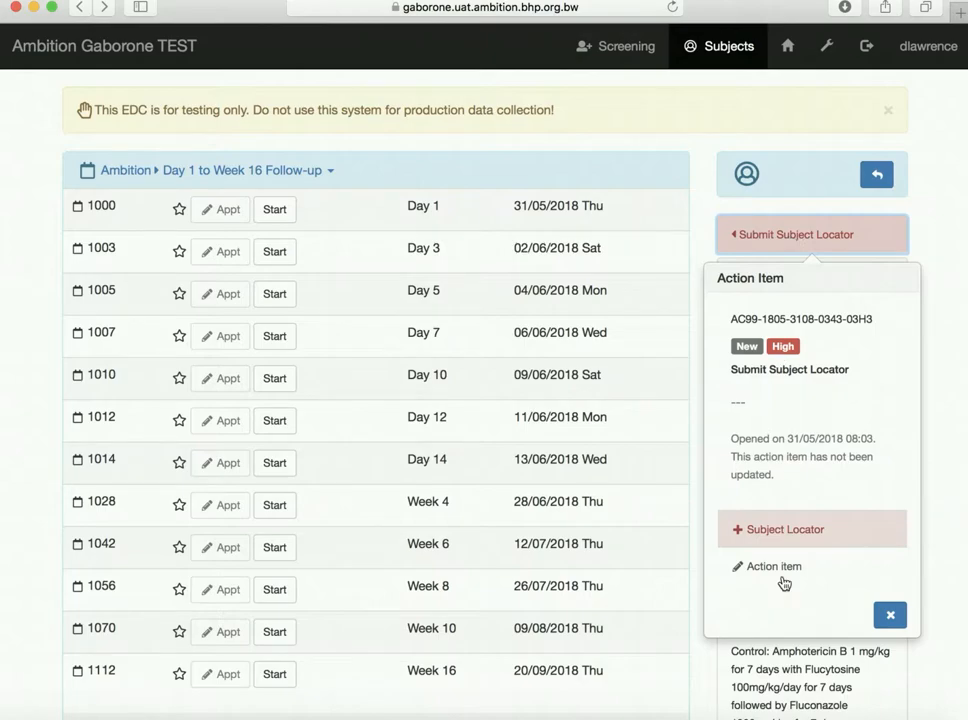
left_click(785, 537)
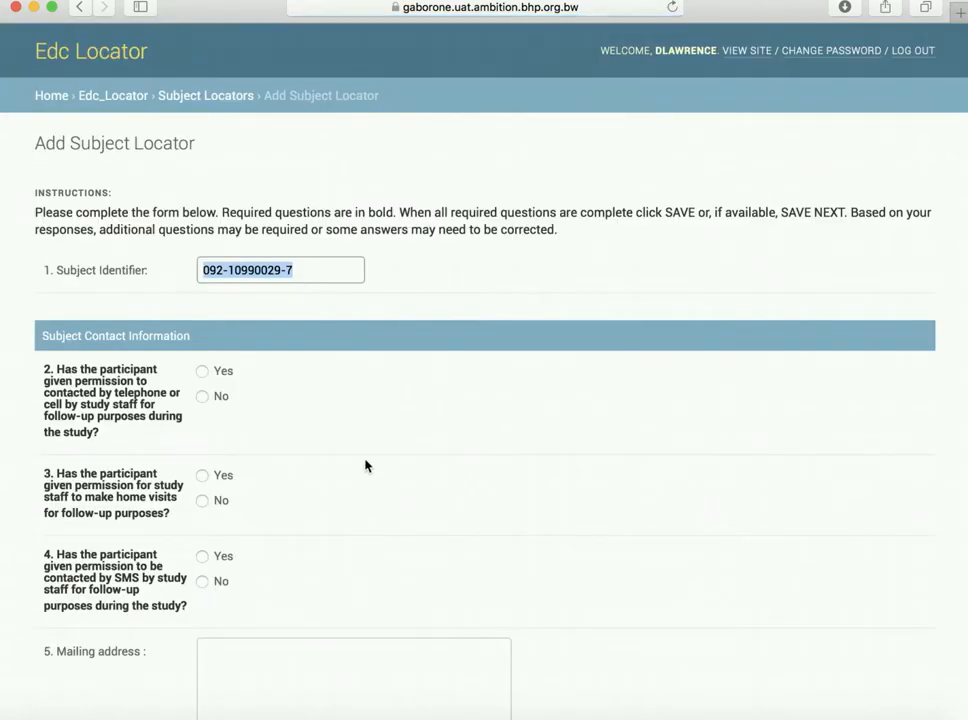
Step: Answer Yes to follow-up contact by telephone and by SMS
scroll(365, 465, "down", 1)
scroll(365, 465, "down", 1)
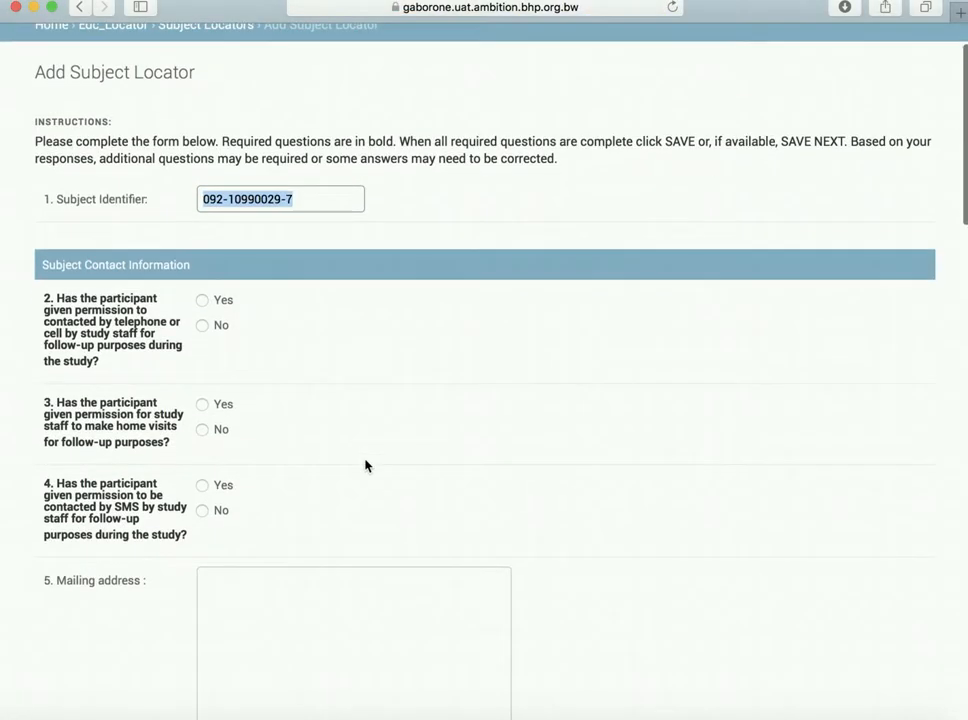
left_click(203, 302)
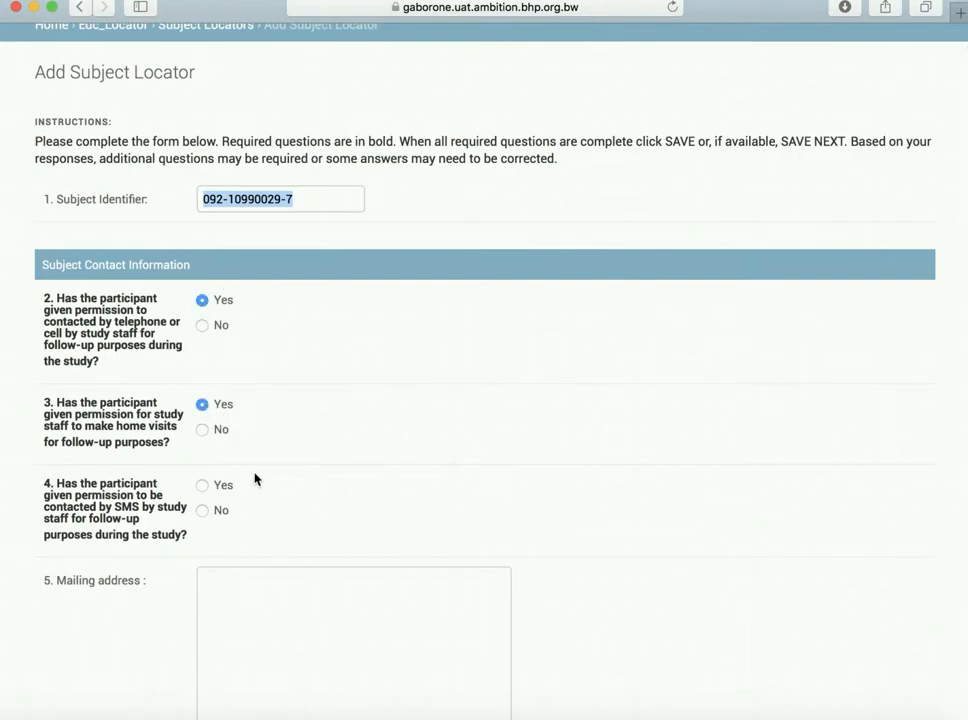
scroll(255, 479, "down", 1)
left_click(203, 448)
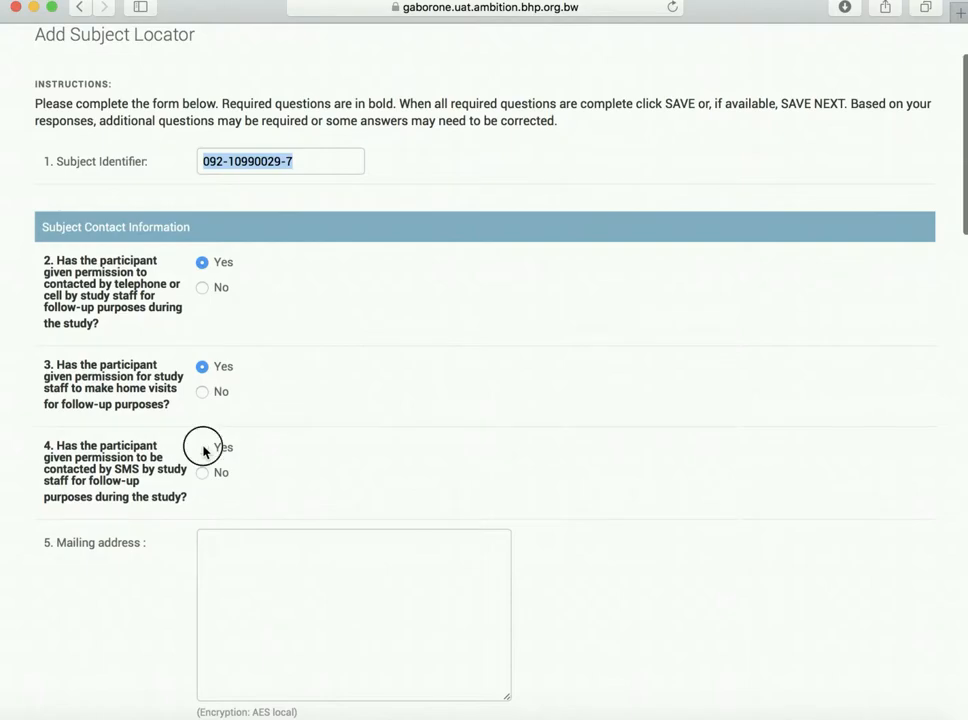
Step: Scroll through the rest of the Subject Locator form to review its questions
scroll(331, 450, "down", 2)
scroll(331, 451, "down", 1)
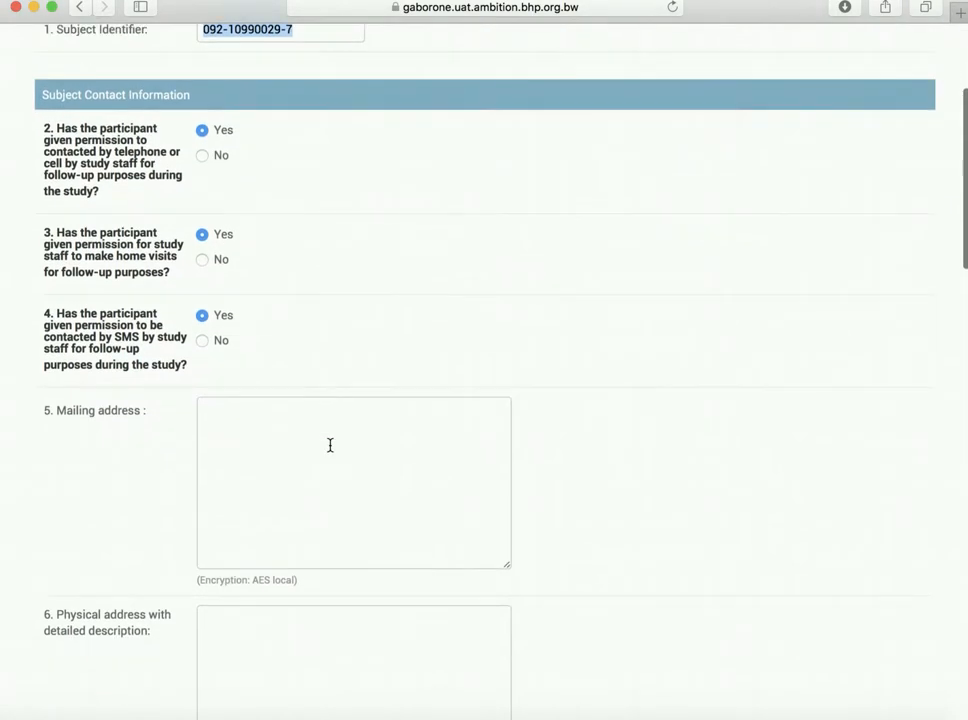
scroll(330, 445, "down", 1)
scroll(330, 445, "down", 7)
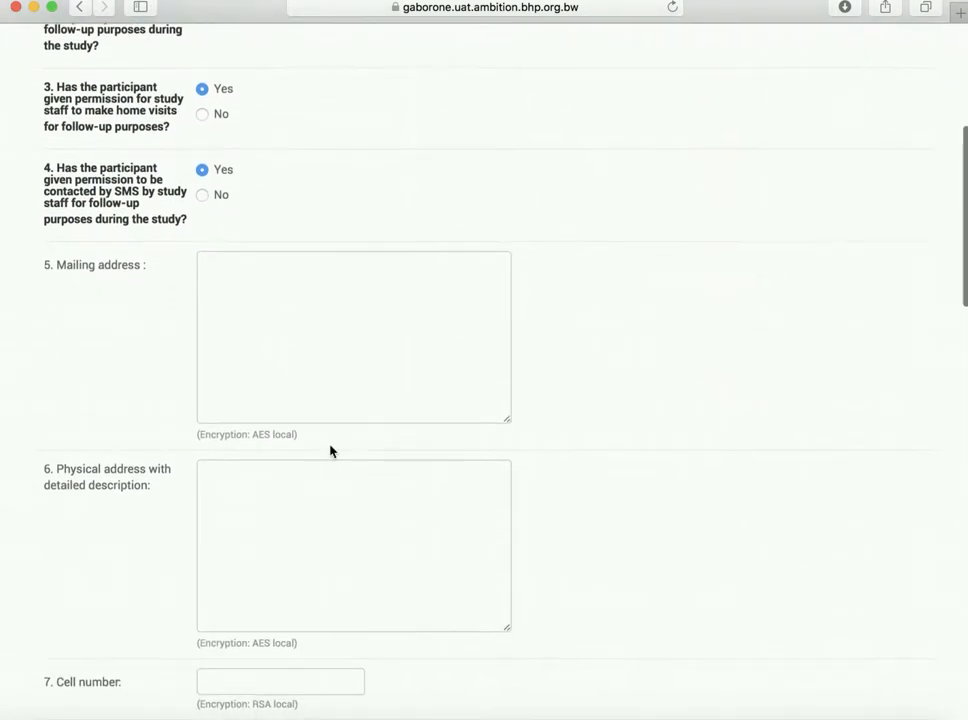
scroll(330, 445, "down", 2)
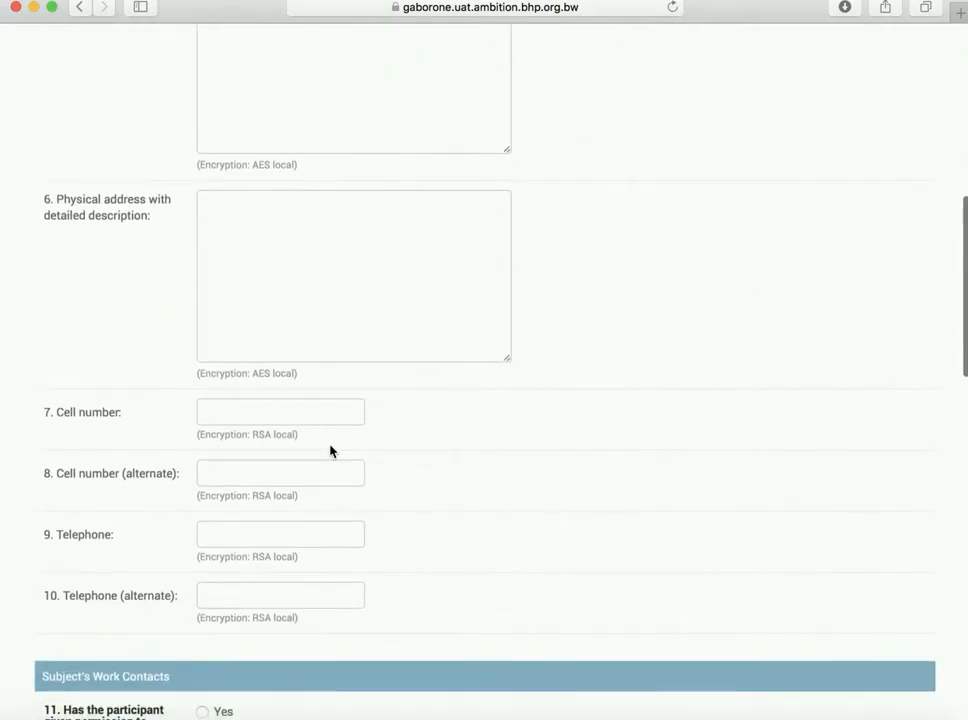
scroll(331, 449, "up", 5)
scroll(330, 451, "down", 8)
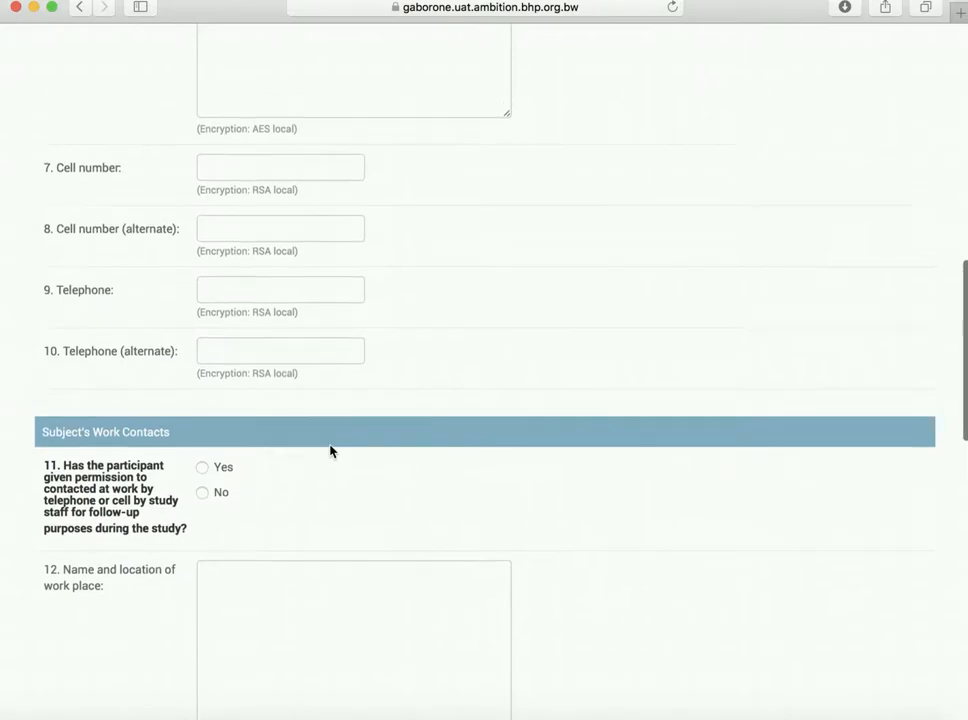
scroll(330, 451, "up", 3)
scroll(330, 445, "down", 1)
scroll(330, 451, "down", 5)
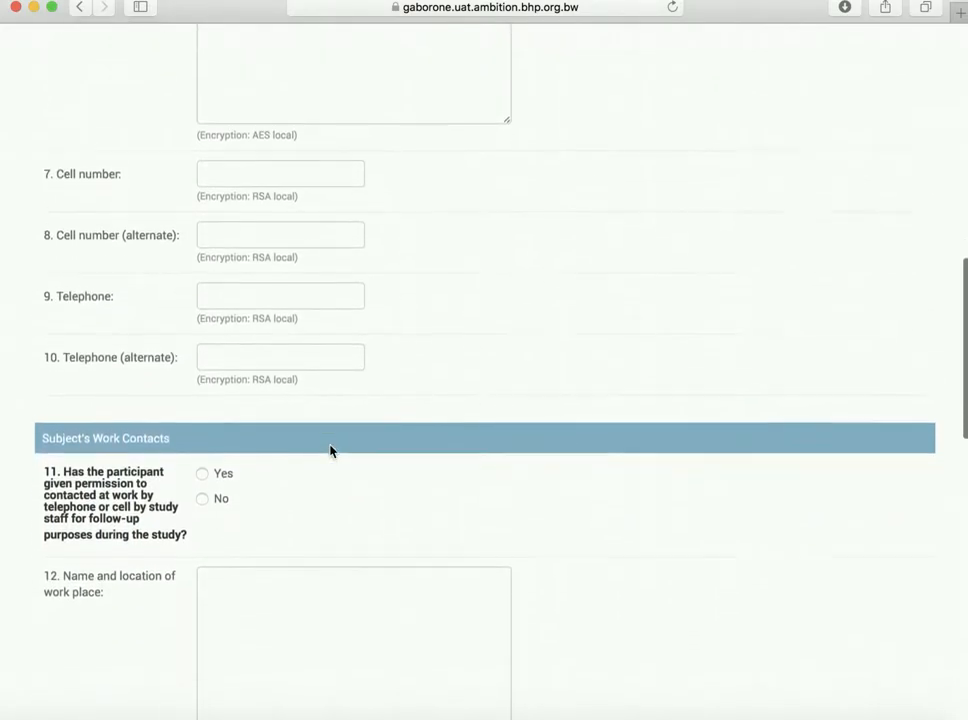
scroll(330, 445, "down", 5)
scroll(330, 445, "down", 8)
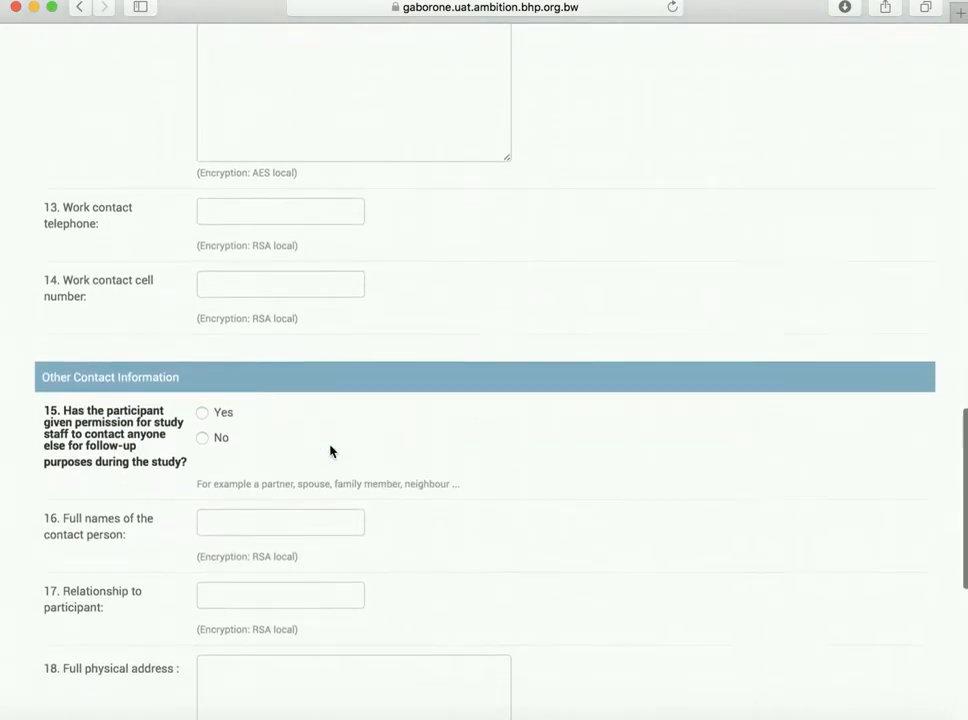
scroll(330, 445, "down", 4)
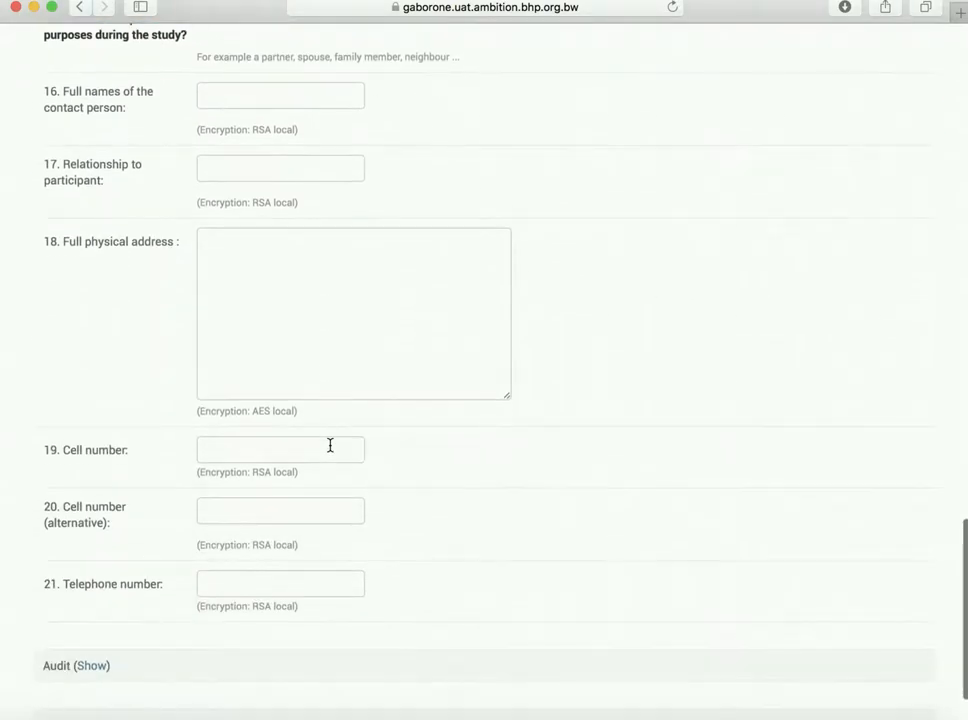
scroll(330, 451, "down", 2)
scroll(330, 451, "up", 20)
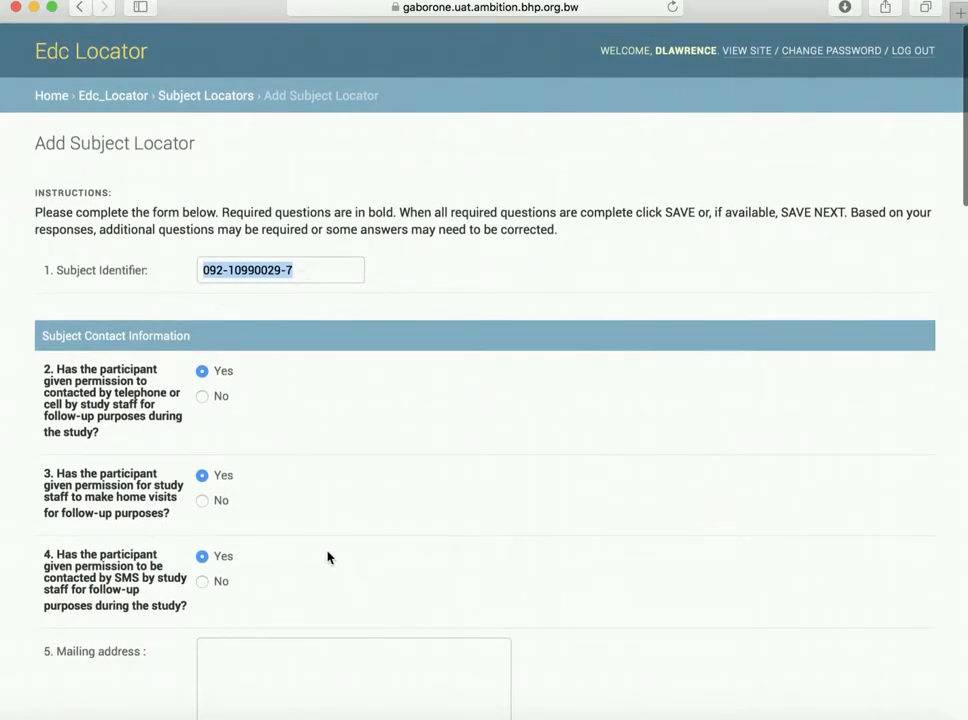
scroll(327, 557, "down", 8)
Step: Enter Gaborone as the mailing address and fill in a cell number
left_click(362, 313)
type("Gaborone")
key("Tab")
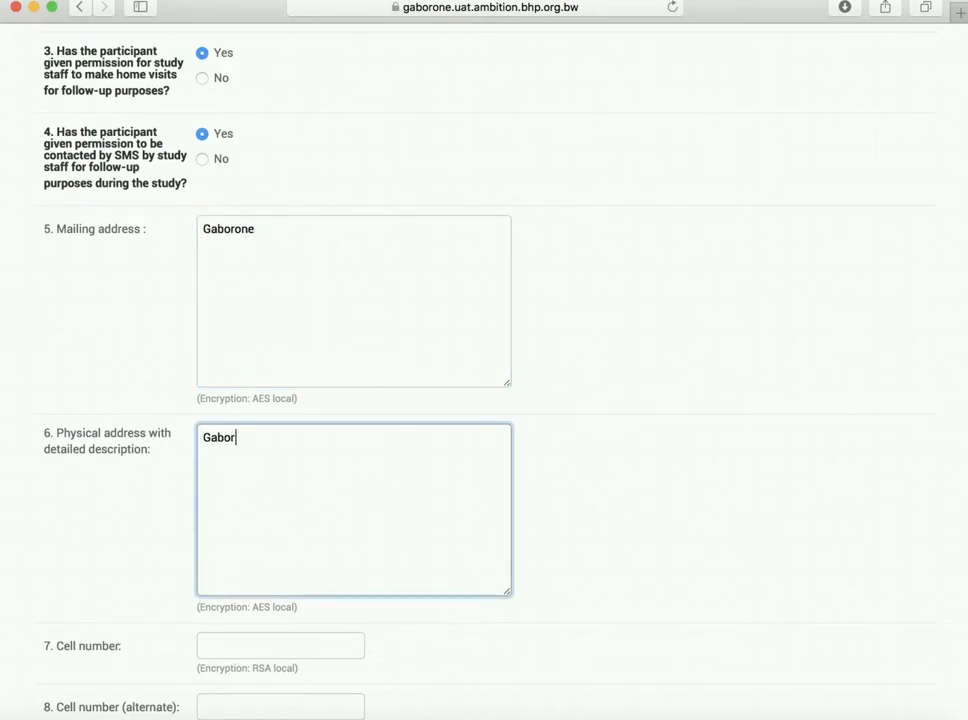
key("Tab")
type("1")
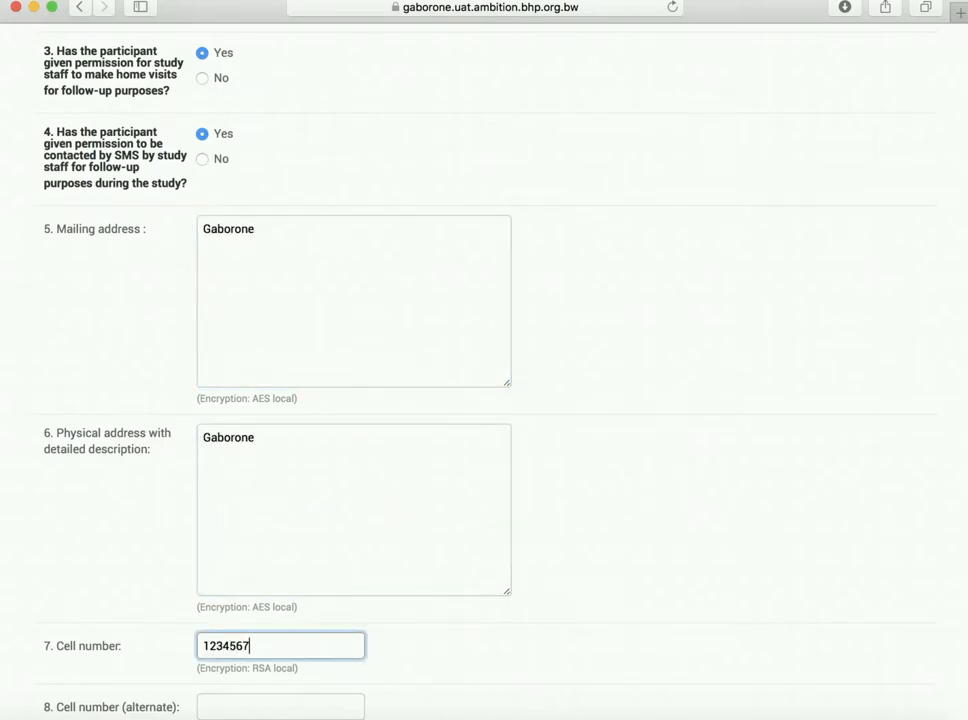
Step: Answer No to contacting anyone else and save the Subject Locator form
scroll(601, 316, "down", 10)
left_click(200, 402)
scroll(200, 402, "down", 7)
left_click(201, 500)
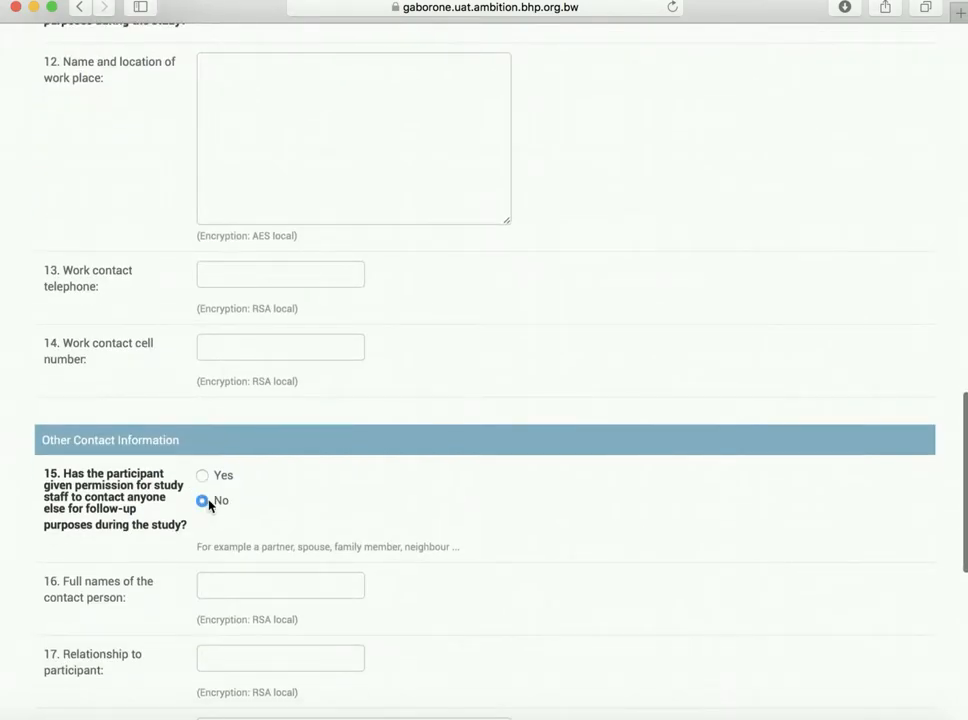
scroll(250, 500, "down", 11)
left_click(888, 631)
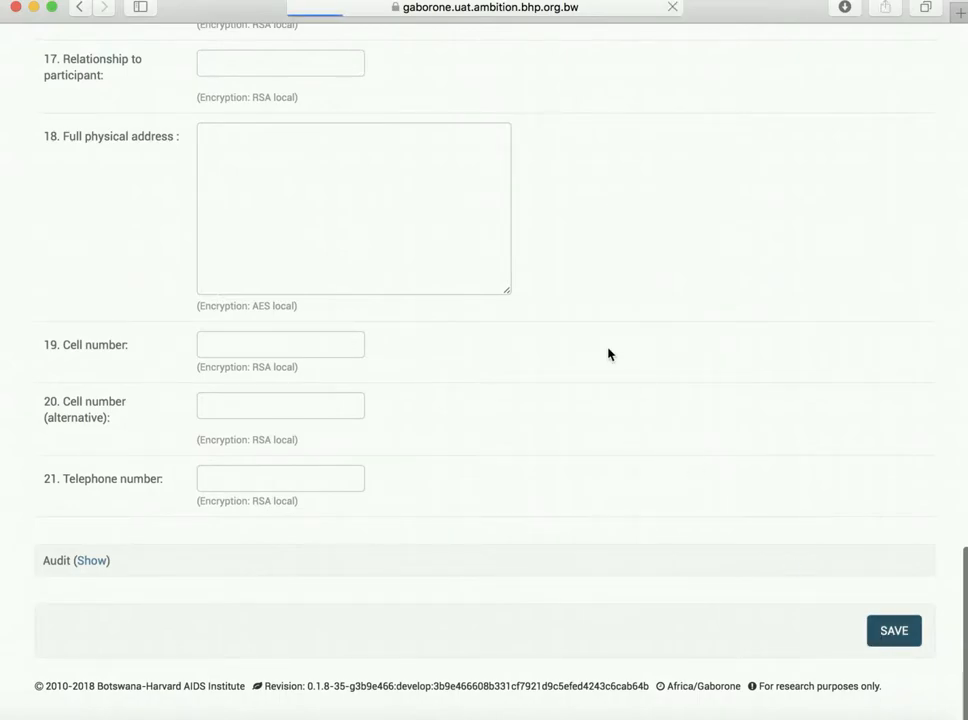